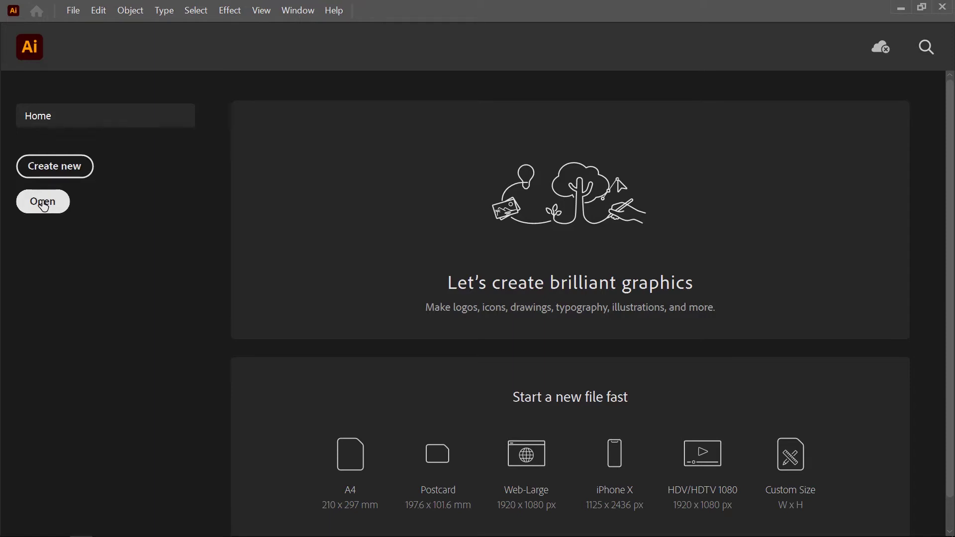
- Start a new document and look through the Saved and Mobile preset categories
{"action": "left_click", "coordinate": [49, 169]}
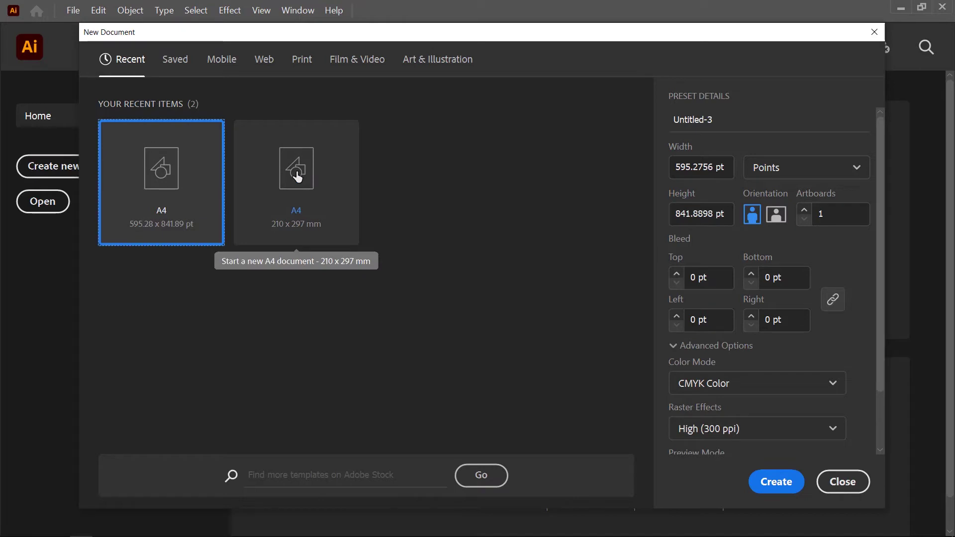
{"action": "left_click", "coordinate": [169, 70]}
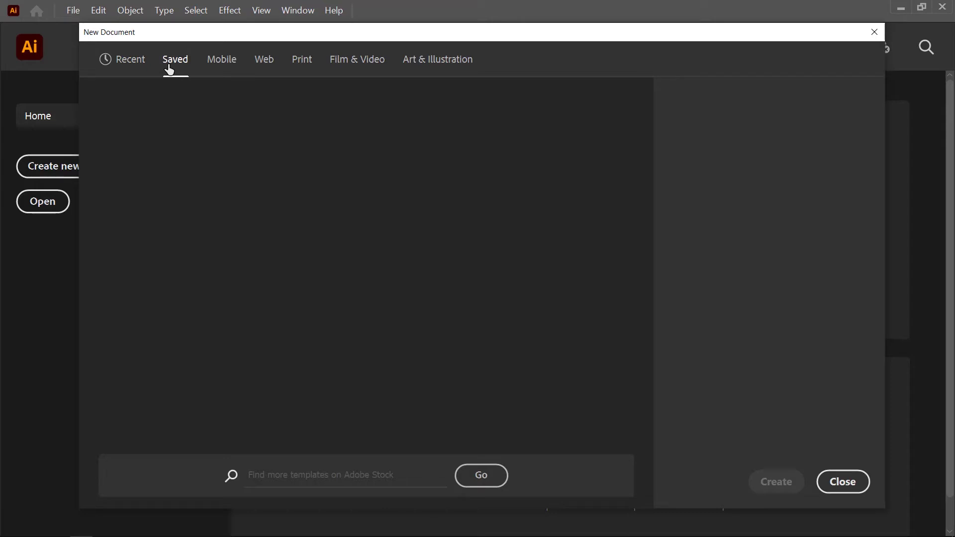
{"action": "left_click", "coordinate": [222, 66]}
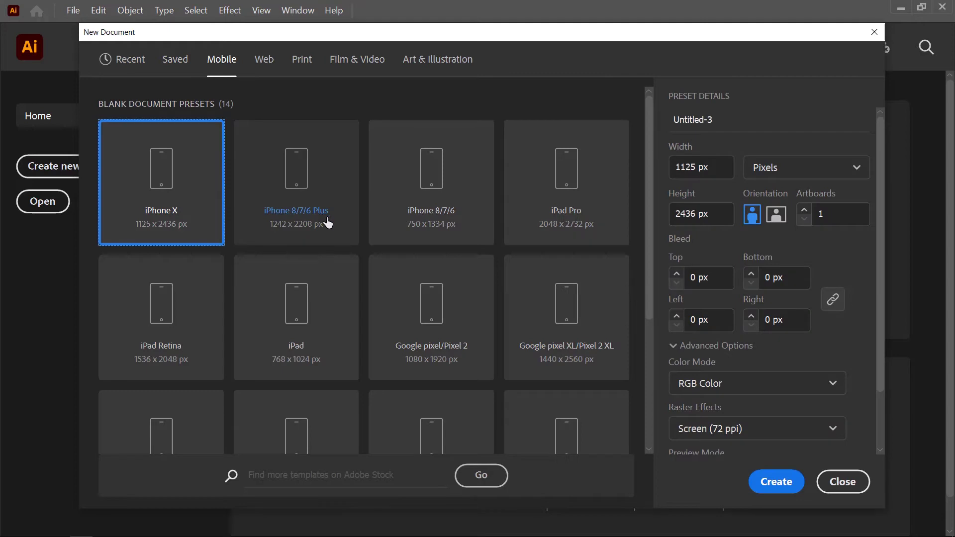
{"action": "scroll", "coordinate": [328, 224], "scroll_direction": "down", "scroll_amount": 3}
{"action": "scroll", "coordinate": [328, 219], "scroll_direction": "up", "scroll_amount": 3}
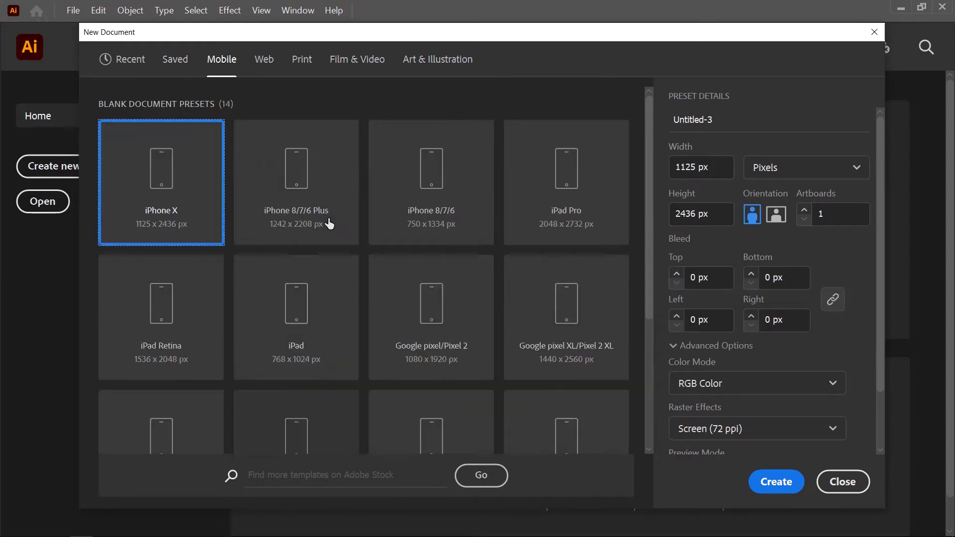
- Browse the Web, Print, Film & Video, and Art & Illustration presets
{"action": "left_click", "coordinate": [264, 63]}
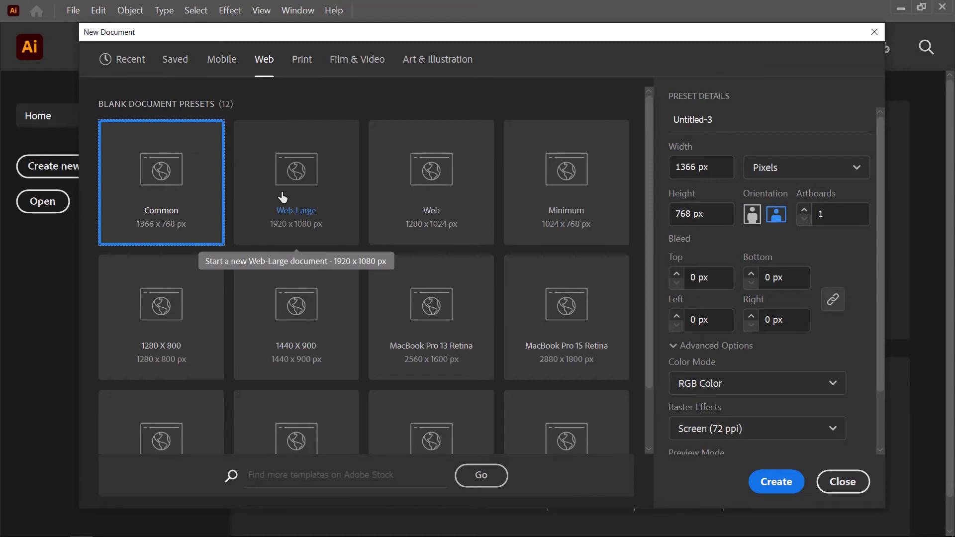
{"action": "left_click", "coordinate": [302, 63]}
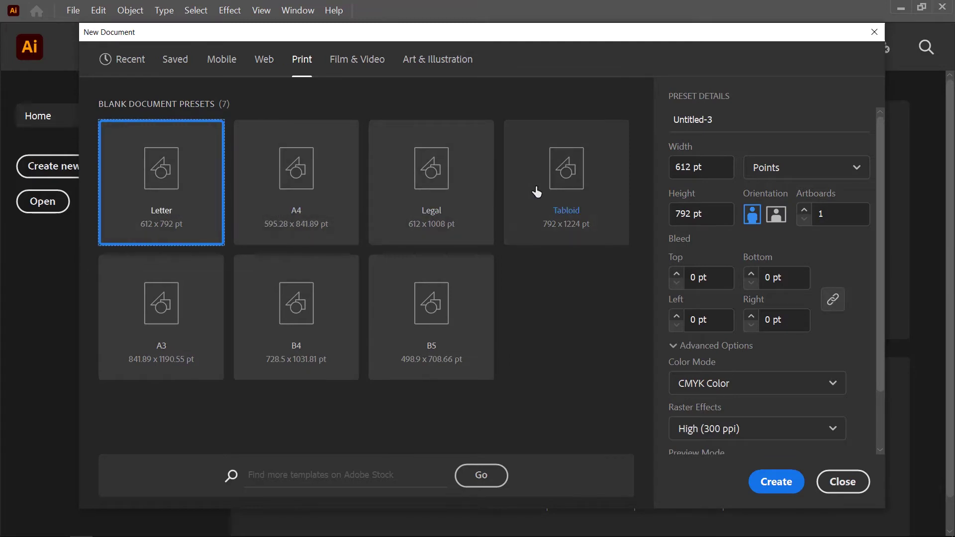
{"action": "left_click", "coordinate": [362, 59]}
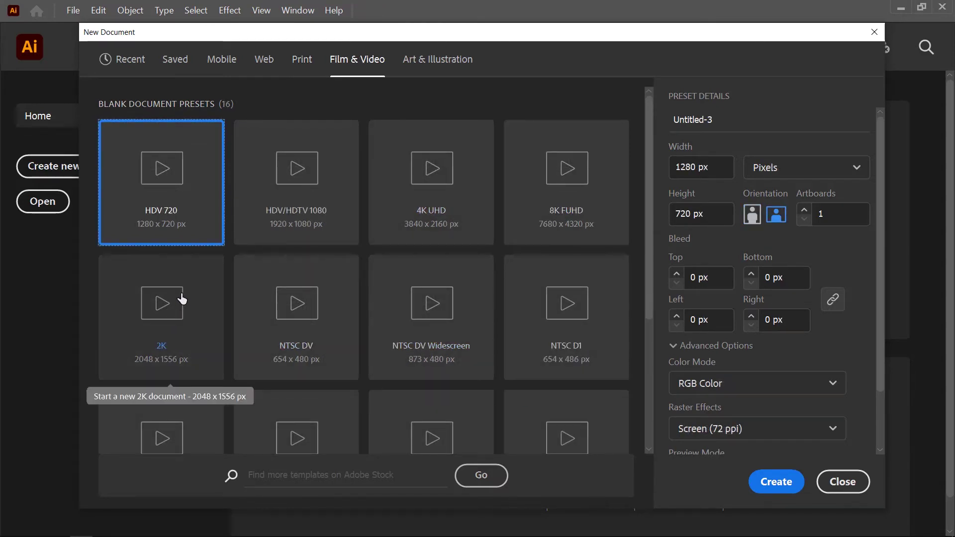
{"action": "scroll", "coordinate": [184, 302], "scroll_direction": "down", "scroll_amount": 2}
{"action": "scroll", "coordinate": [183, 296], "scroll_direction": "up", "scroll_amount": 2}
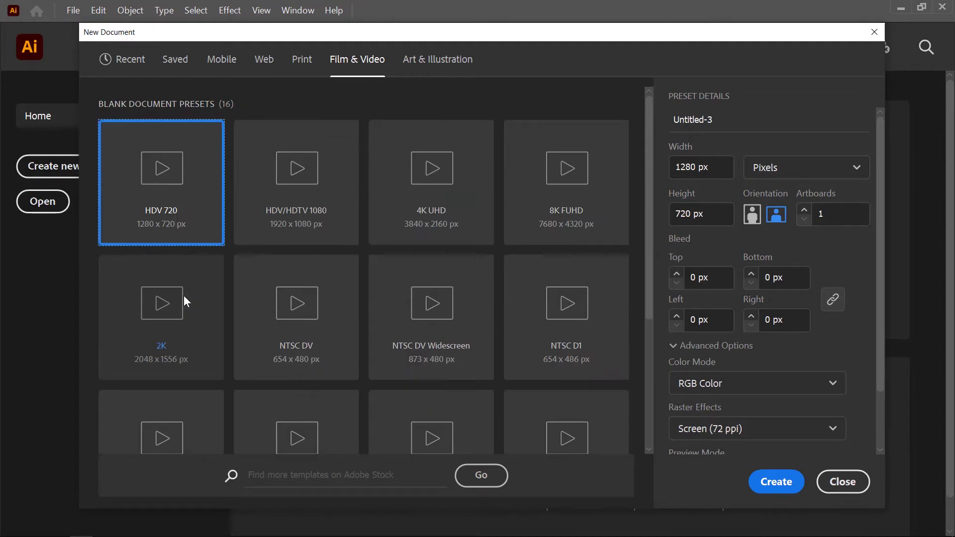
{"action": "left_click", "coordinate": [420, 61]}
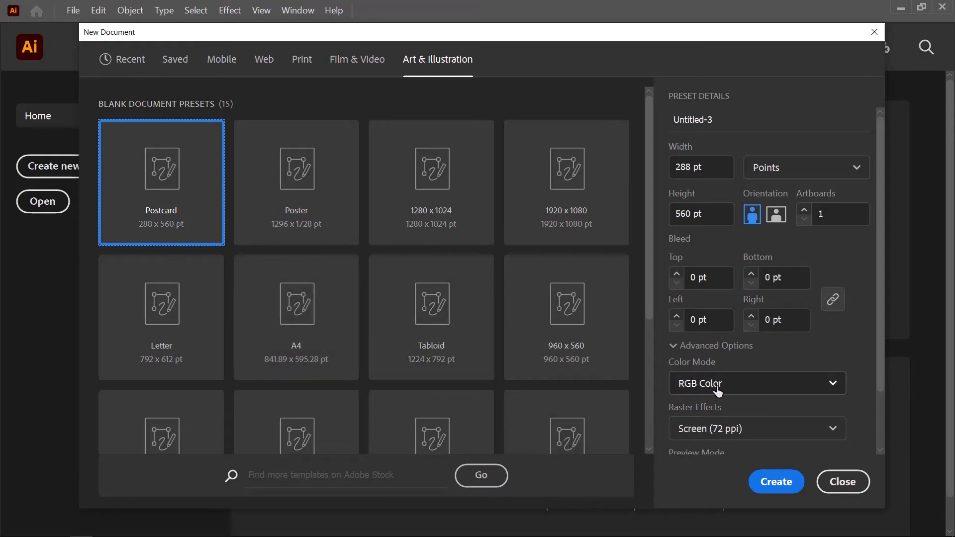
- Revisit the Mobile and Web presets, then select the Print A4 preset (595.2756 × 841.8898 pt, CMYK)
{"action": "left_click", "coordinate": [297, 62]}
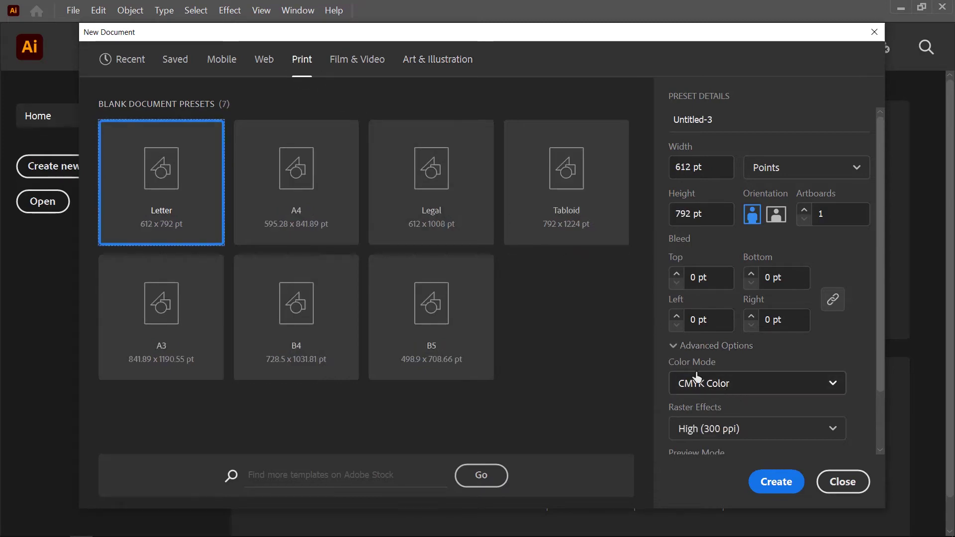
{"action": "left_click", "coordinate": [222, 60]}
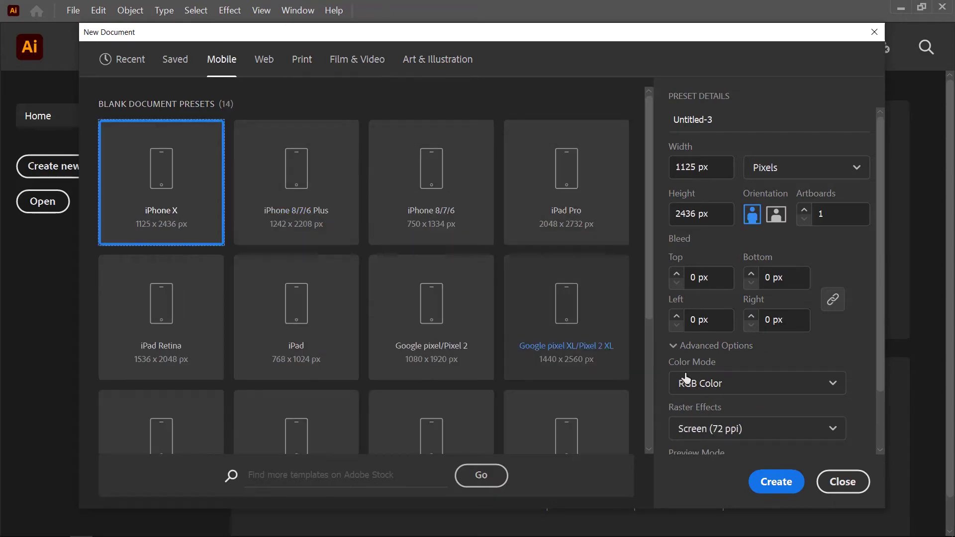
{"action": "left_click", "coordinate": [264, 60]}
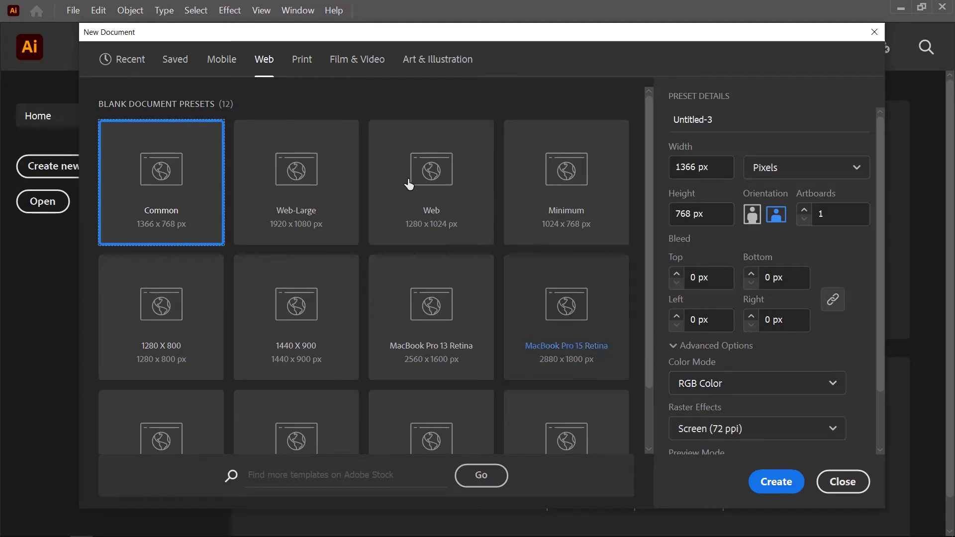
{"action": "left_click", "coordinate": [300, 61]}
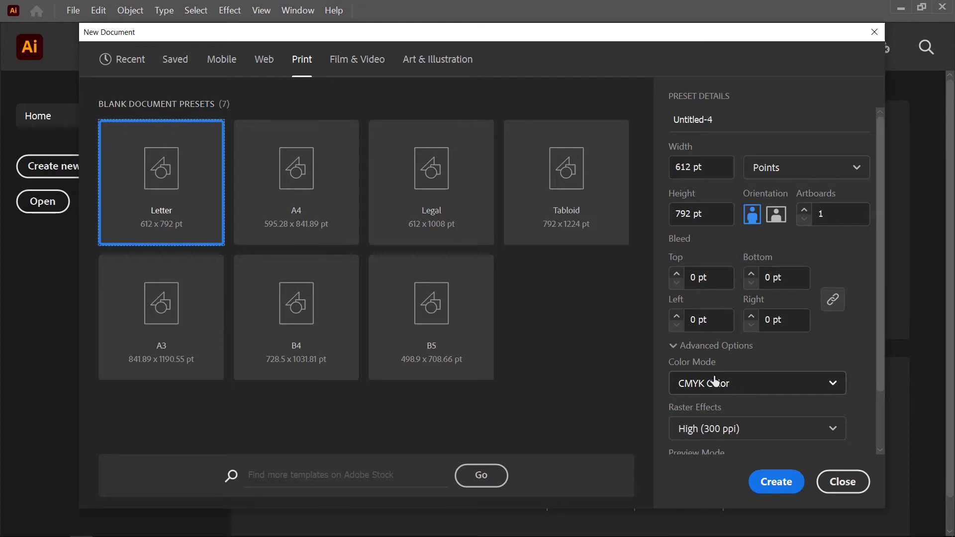
{"action": "left_click", "coordinate": [314, 175]}
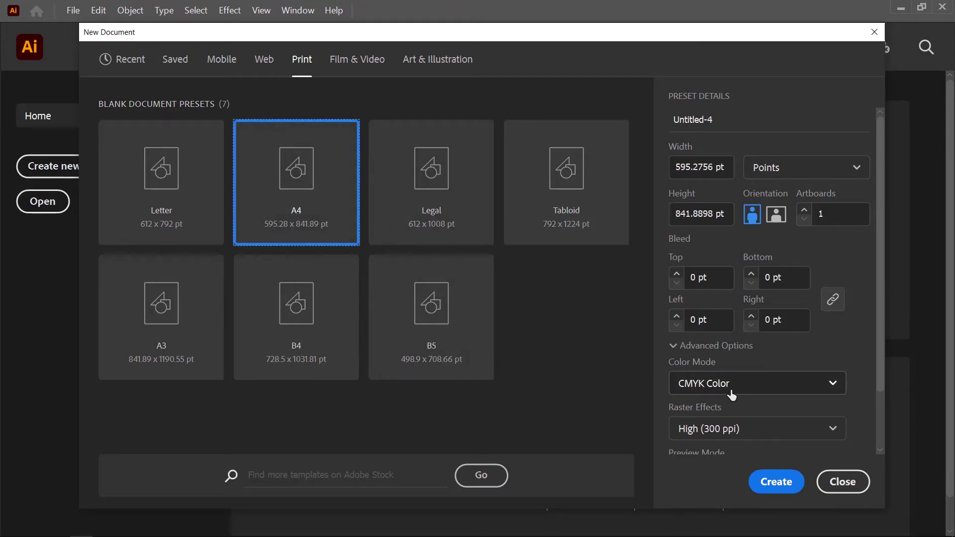
- Create the blank A4 CMYK document, which opens as Untitled-4
{"action": "left_click", "coordinate": [782, 484]}
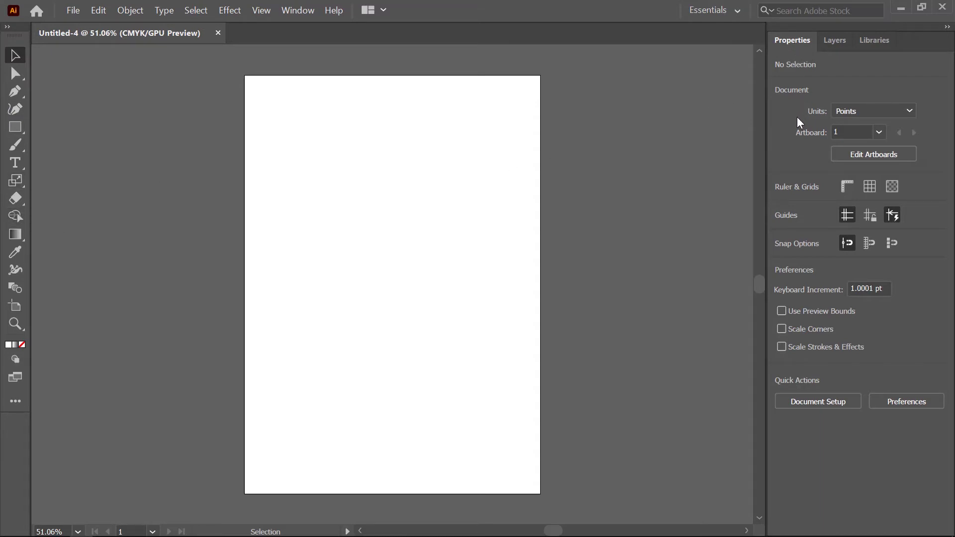
- Set document units to Millimeters, then turn the rulers on and off again
{"action": "left_click", "coordinate": [865, 113]}
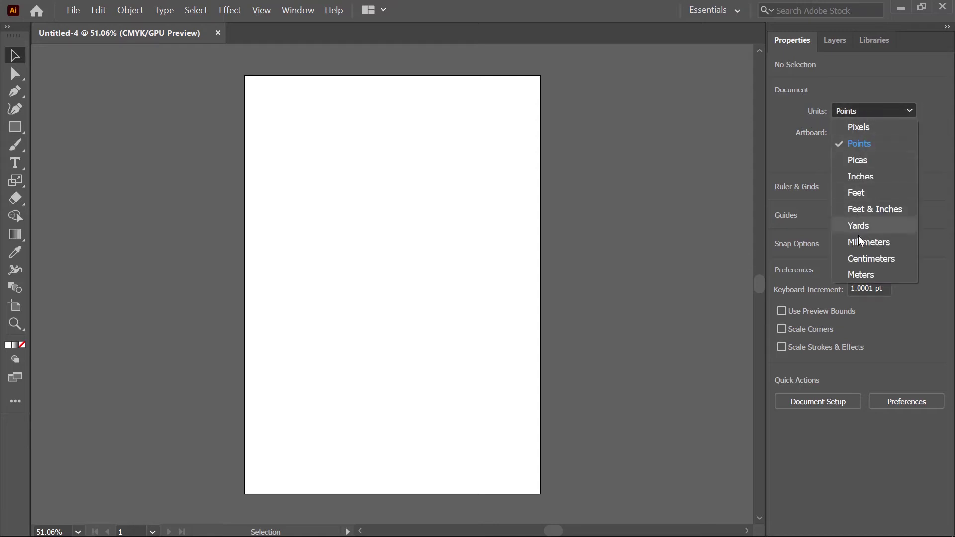
{"action": "left_click", "coordinate": [888, 245]}
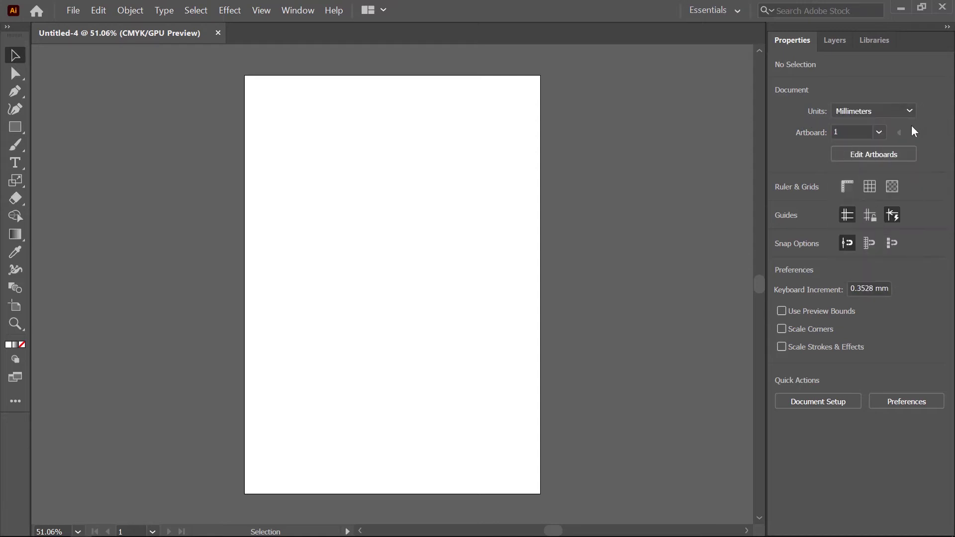
{"action": "left_click", "coordinate": [847, 187]}
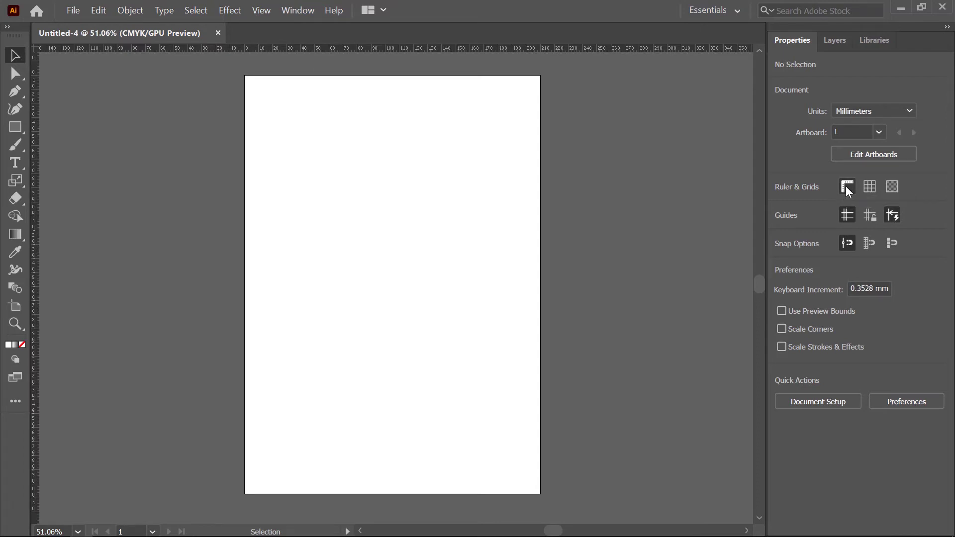
{"action": "left_click", "coordinate": [846, 187]}
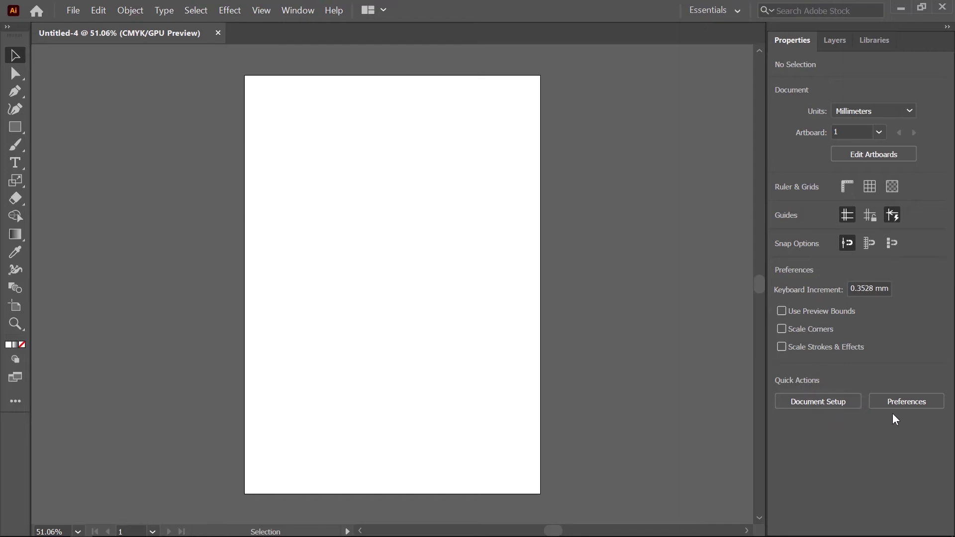
- Try the Rectangle and Type tools, then return to Selection (V) and fit the artboard (Ctrl+0)
{"action": "left_click", "coordinate": [16, 127]}
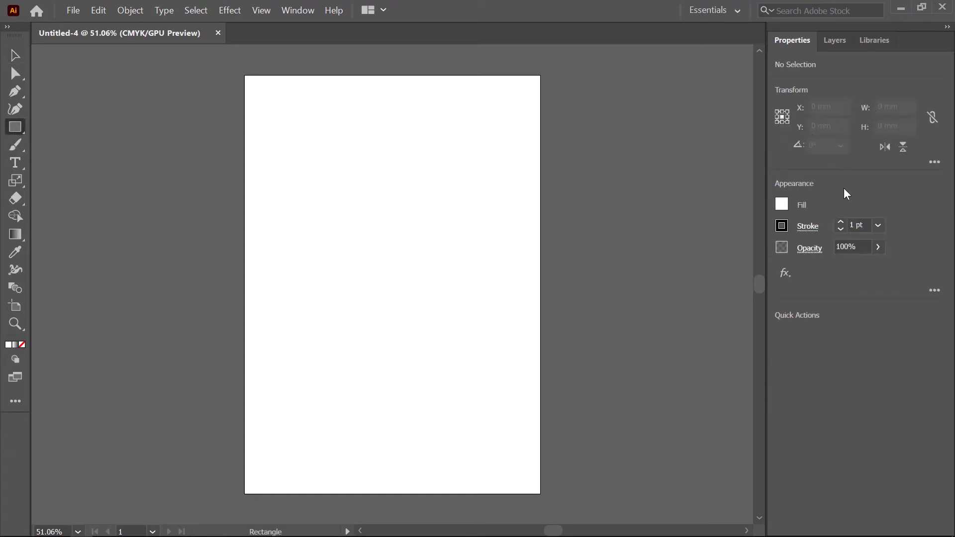
{"action": "left_click", "coordinate": [15, 162]}
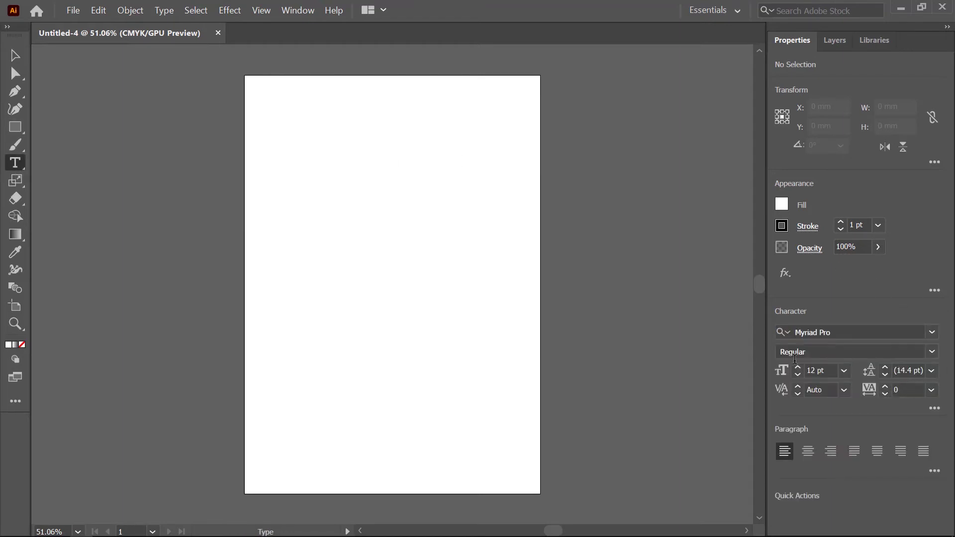
{"action": "key", "text": "v"}
{"action": "key", "text": "ctrl+0"}
- Zoom to 100%, return to Fit On Screen, then open and close the artboard list
{"action": "left_click", "coordinate": [77, 532]}
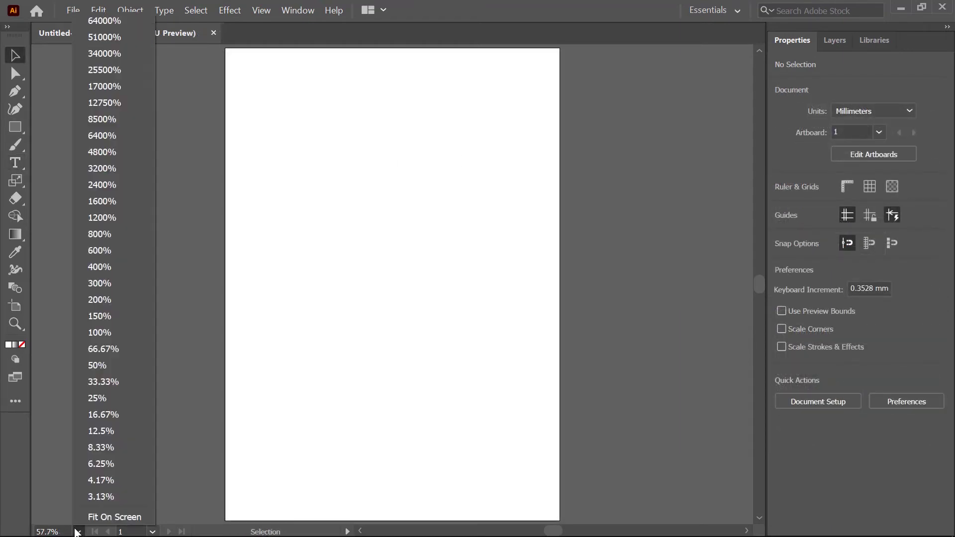
{"action": "left_click", "coordinate": [102, 332]}
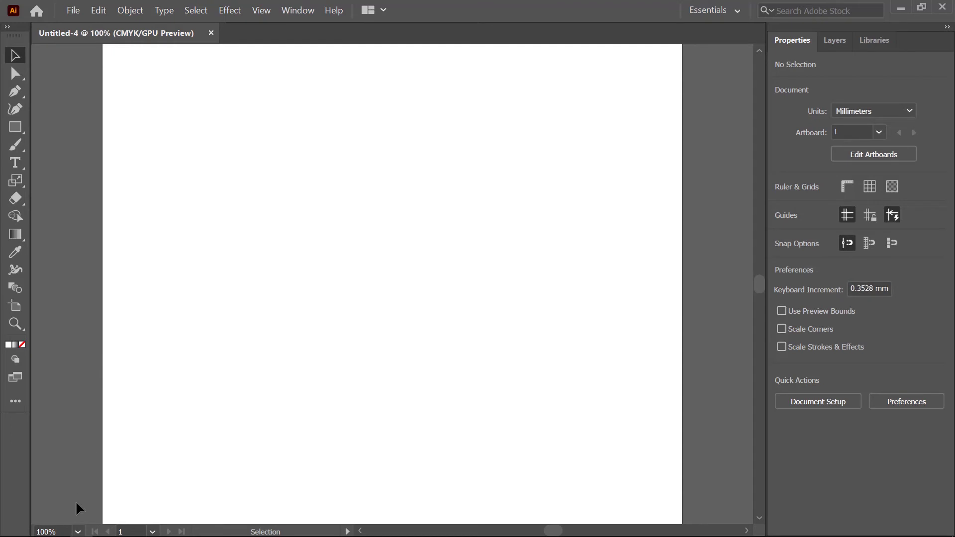
{"action": "left_click", "coordinate": [78, 531]}
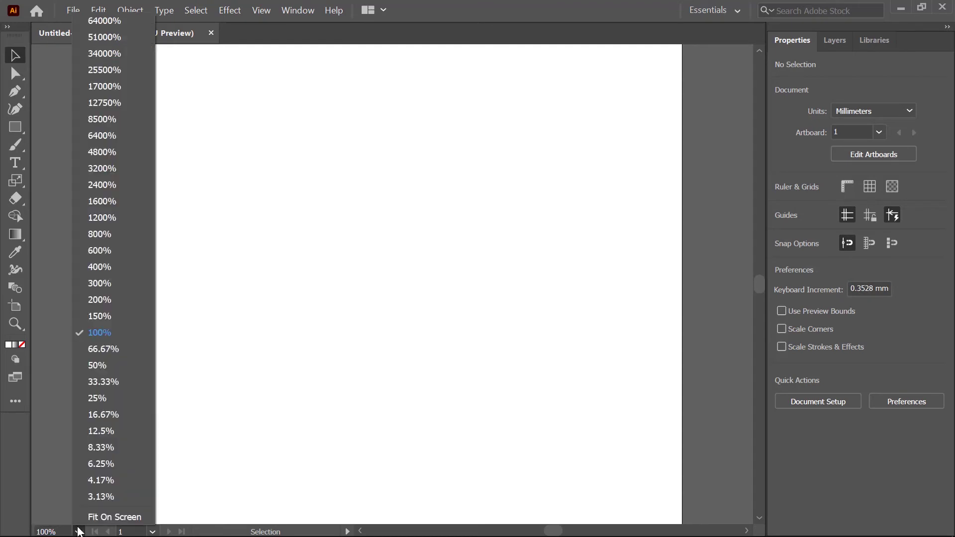
{"action": "left_click", "coordinate": [114, 517]}
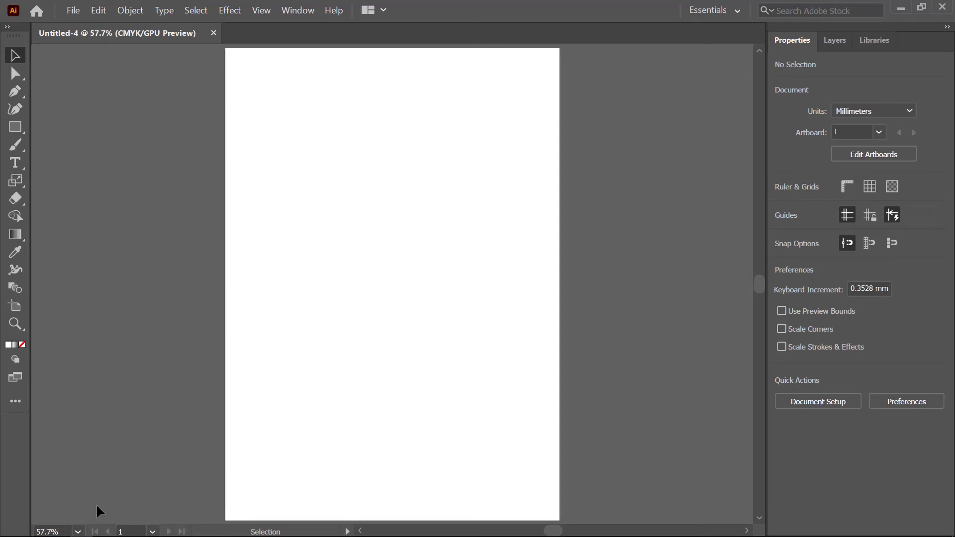
{"action": "left_click", "coordinate": [152, 532]}
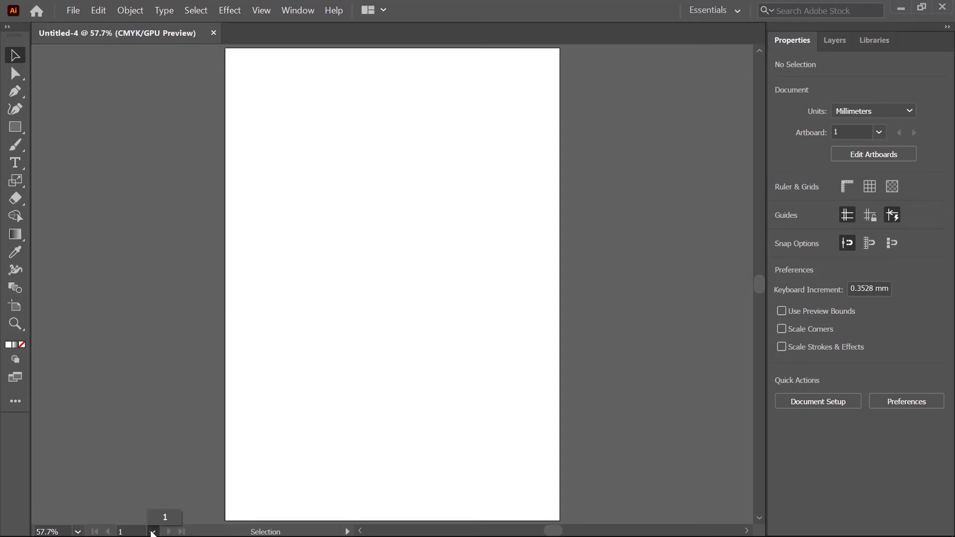
{"action": "left_click", "coordinate": [168, 492]}
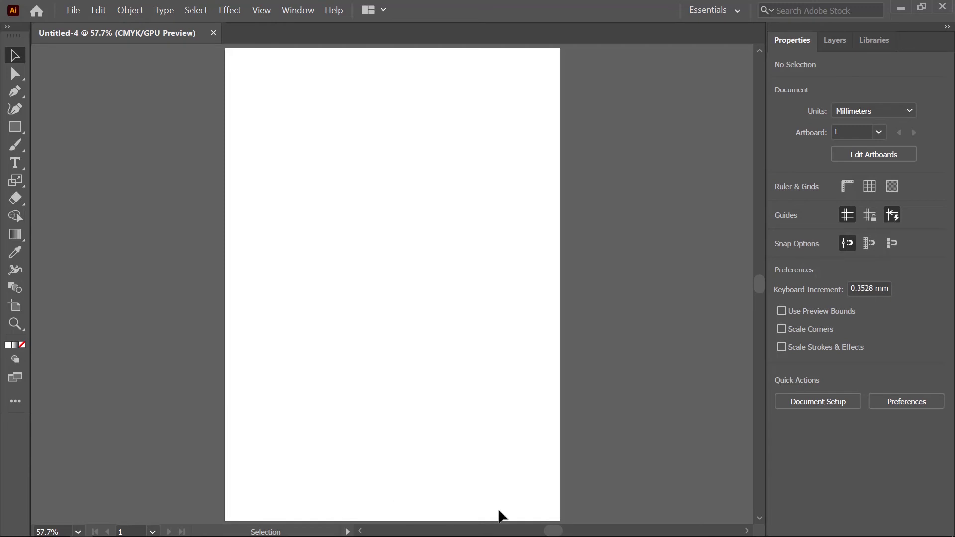
{"action": "mouse_move", "coordinate": [557, 533]}
{"action": "left_mouse_down"}
{"action": "mouse_move", "coordinate": [525, 532]}
{"action": "mouse_move", "coordinate": [590, 533]}
{"action": "mouse_move", "coordinate": [540, 533]}
{"action": "mouse_move", "coordinate": [558, 534]}
{"action": "mouse_move", "coordinate": [550, 531]}
{"action": "left_mouse_up"}
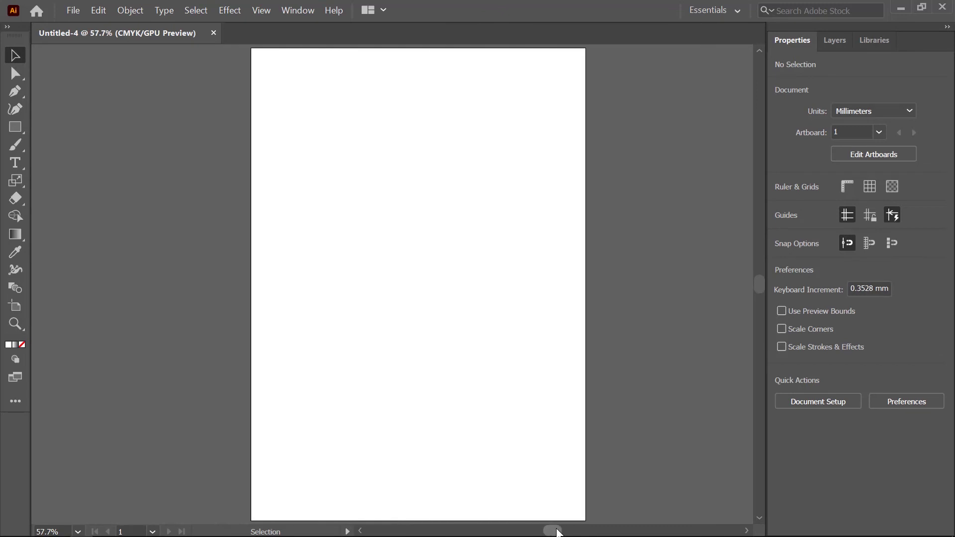
{"action": "scroll", "coordinate": [763, 262], "scroll_direction": "up", "scroll_amount": 5}
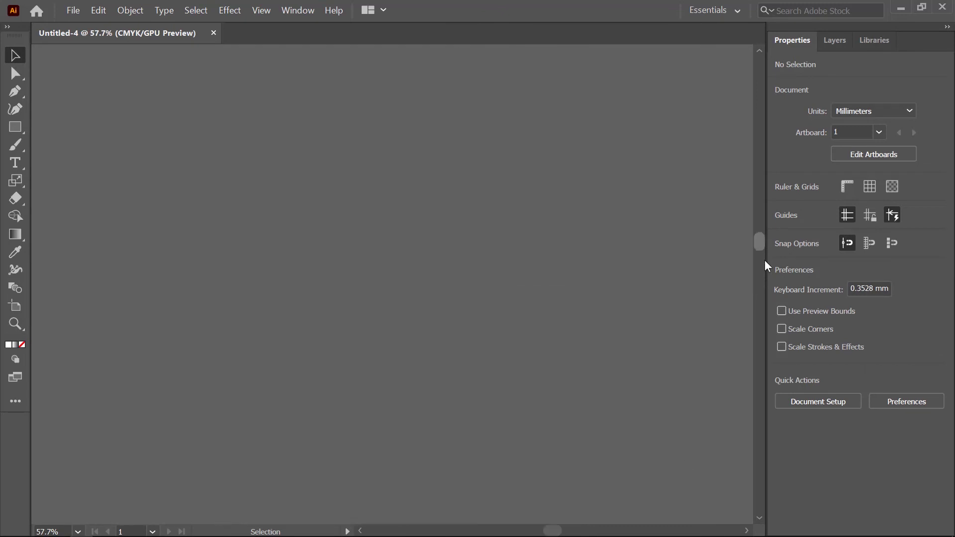
{"action": "scroll", "coordinate": [766, 300], "scroll_direction": "down", "scroll_amount": 10}
{"action": "scroll", "coordinate": [766, 294], "scroll_direction": "up", "scroll_amount": 5}
{"action": "scroll", "coordinate": [766, 269], "scroll_direction": "up", "scroll_amount": 5}
{"action": "scroll", "coordinate": [766, 284], "scroll_direction": "down", "scroll_amount": 8}
{"action": "scroll", "coordinate": [768, 299], "scroll_direction": "up", "scroll_amount": 2}
{"action": "scroll", "coordinate": [768, 278], "scroll_direction": "up", "scroll_amount": 5}
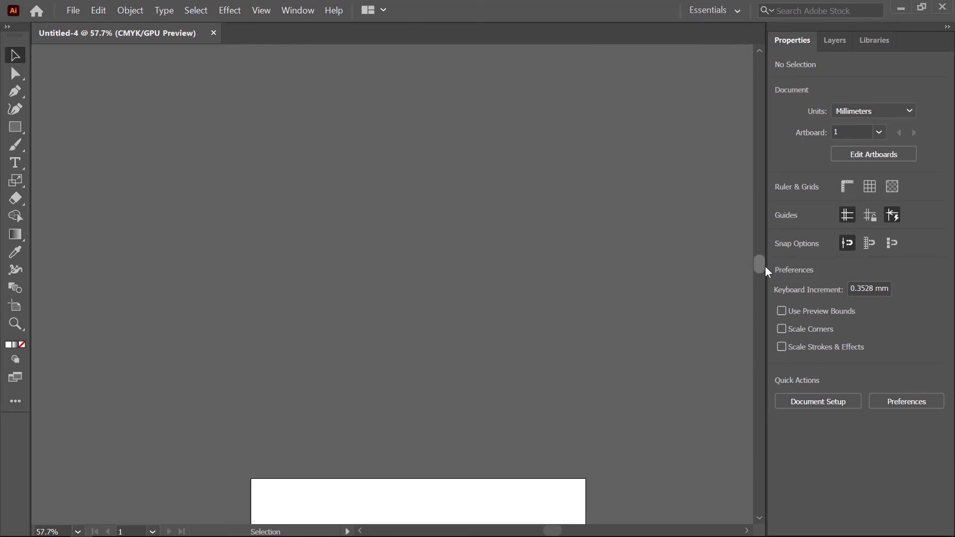
{"action": "scroll", "coordinate": [769, 285], "scroll_direction": "down", "scroll_amount": 3}
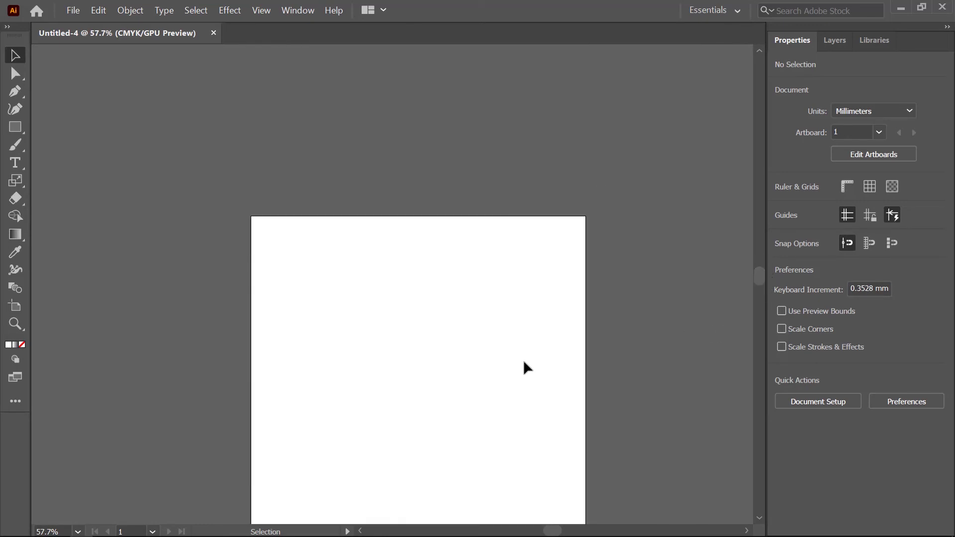
{"action": "left_click", "coordinate": [78, 531]}
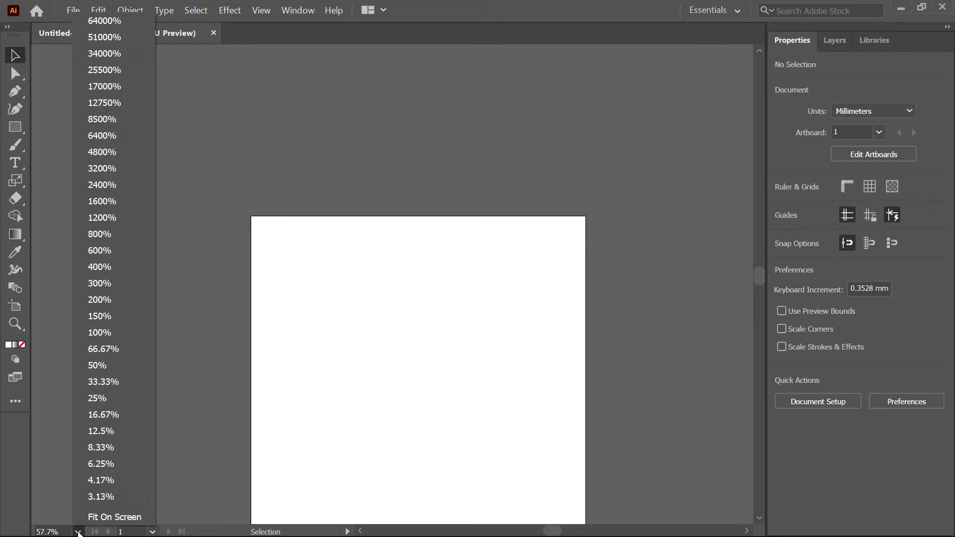
{"action": "left_click", "coordinate": [108, 517]}
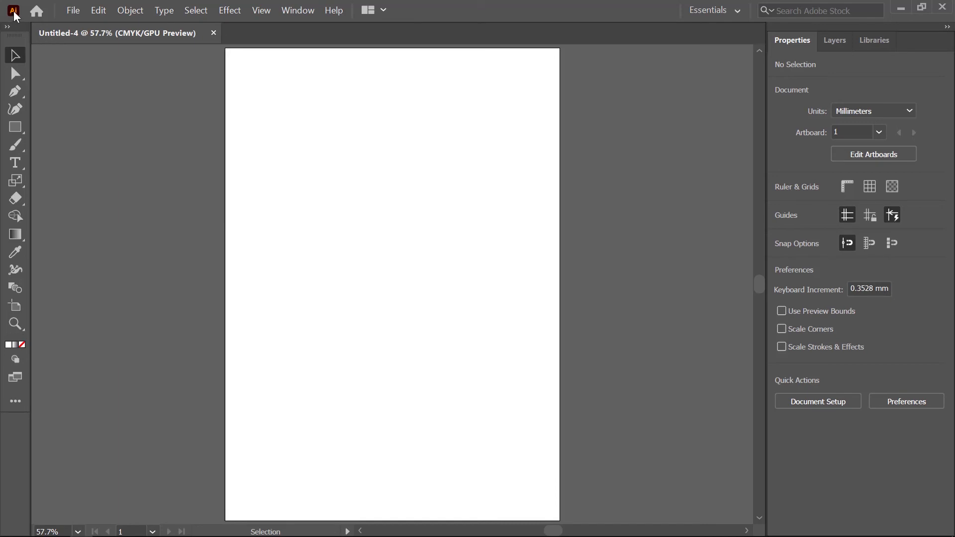
{"action": "left_click", "coordinate": [38, 10]}
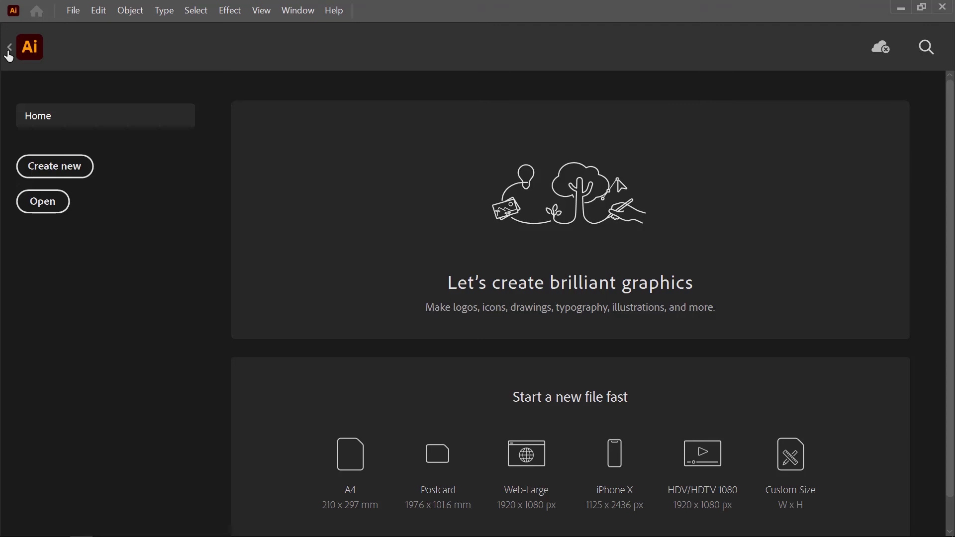
{"action": "key", "text": "Escape"}
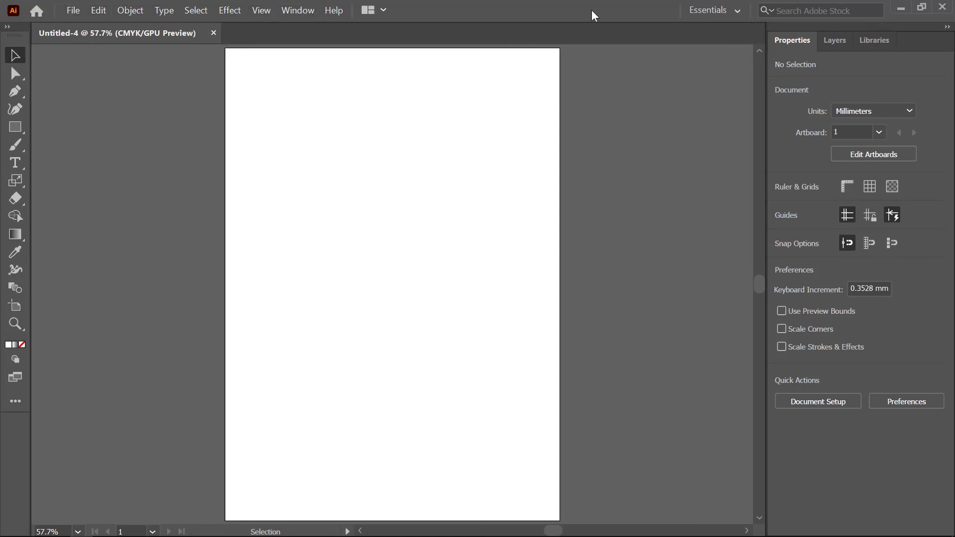
{"action": "left_click", "coordinate": [718, 15]}
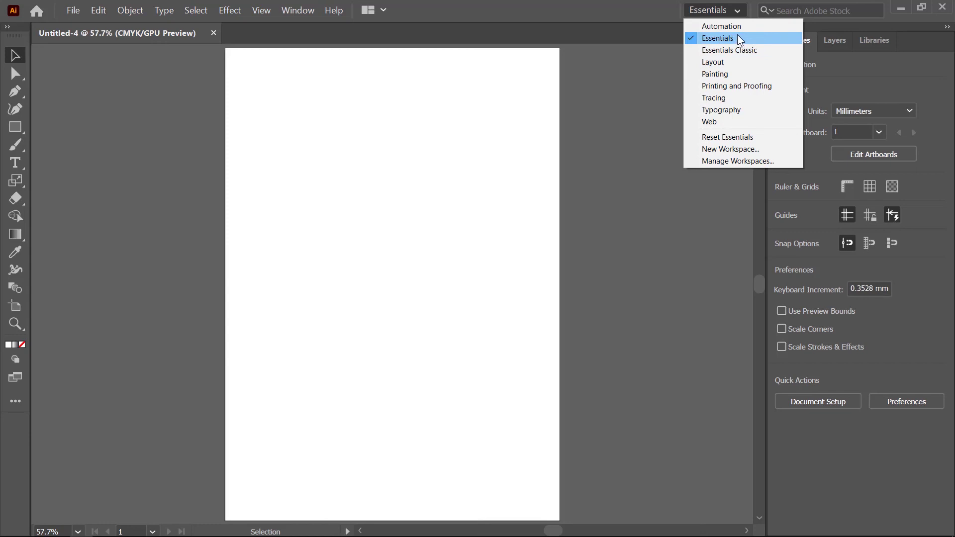
{"action": "left_click", "coordinate": [616, 14]}
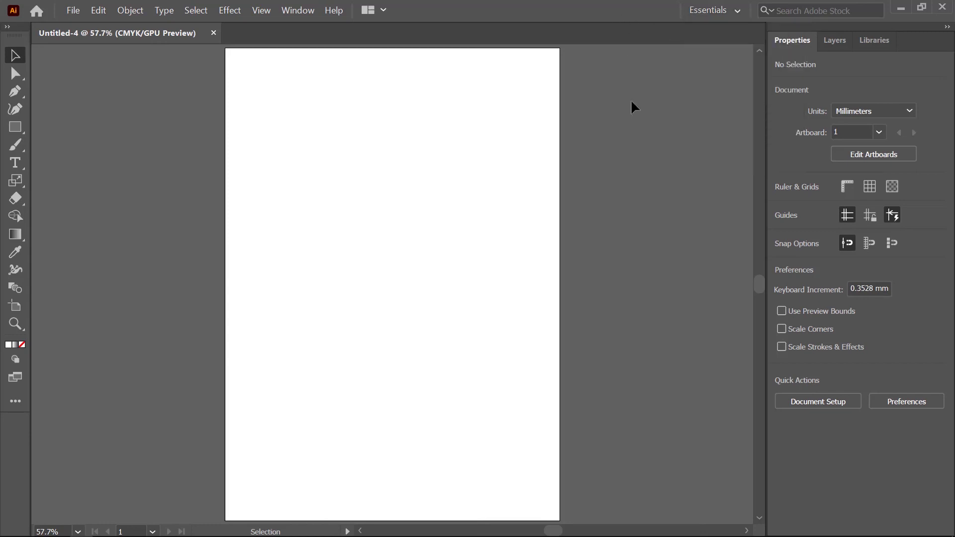